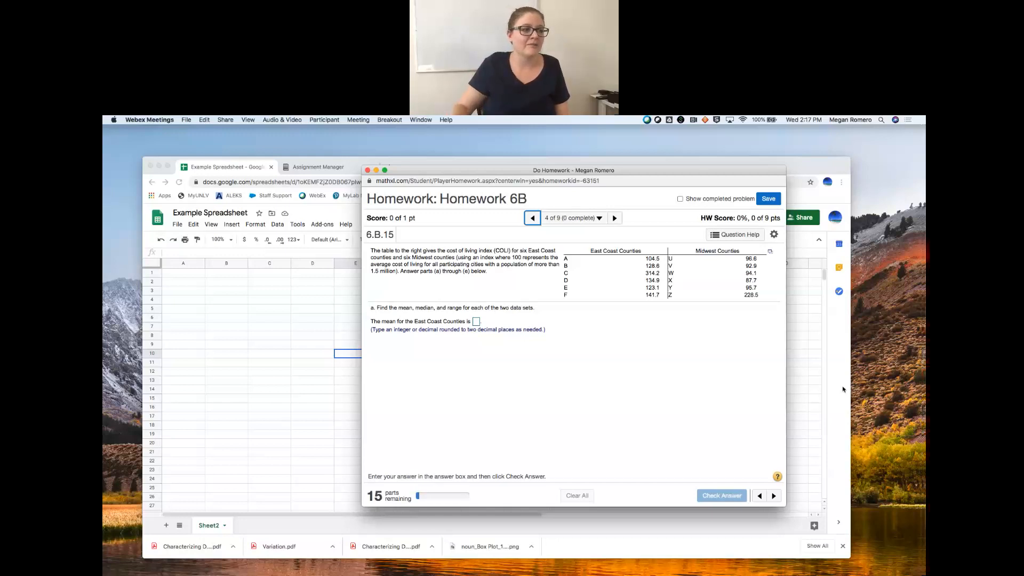
- Copy the cost of living index table for the East Coast and Midwest counties from the homework problem to the clipboard
left_click_drag(664, 171, 629, 207)
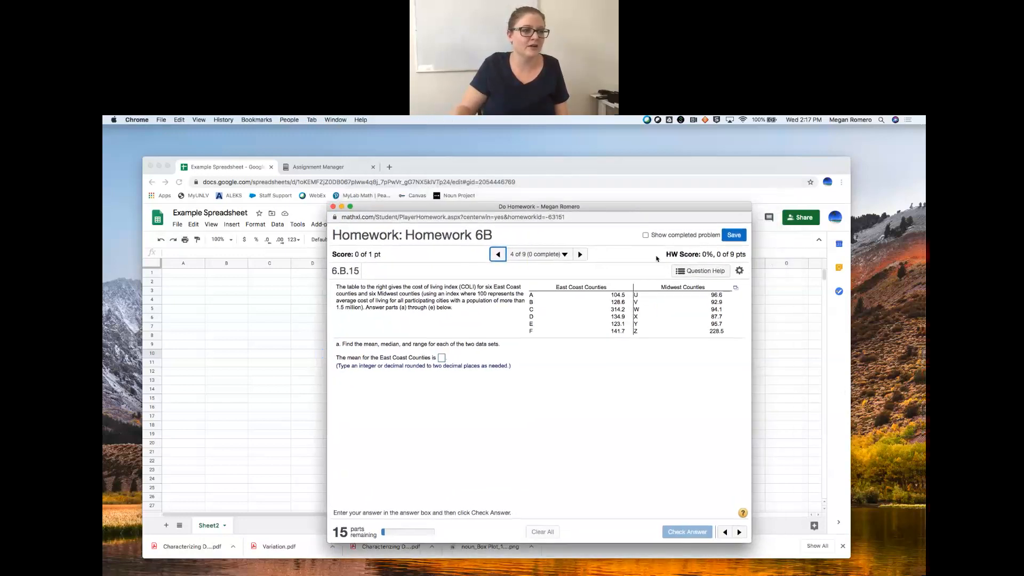
left_click(736, 290)
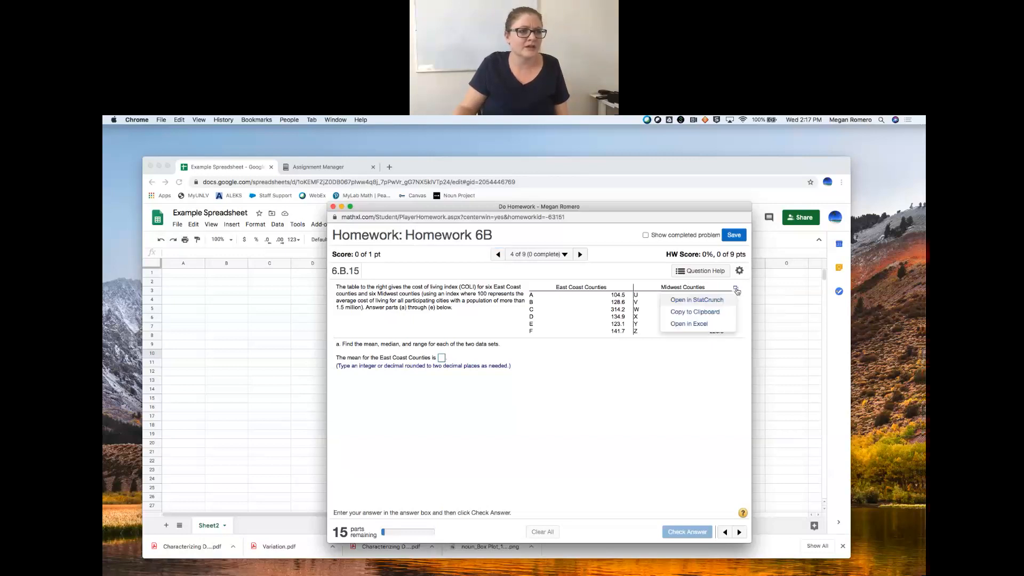
left_click(706, 313)
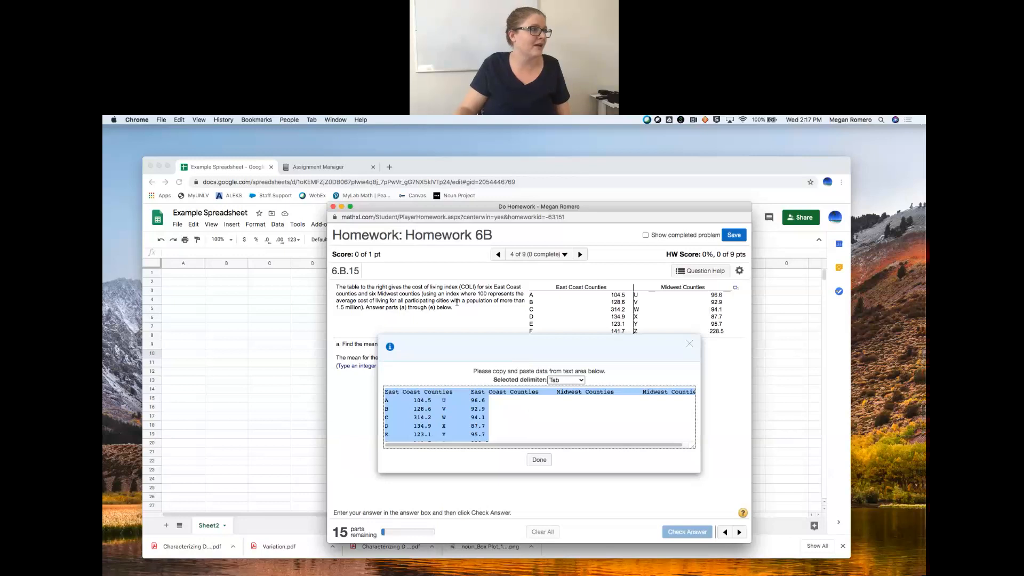
left_click(179, 120)
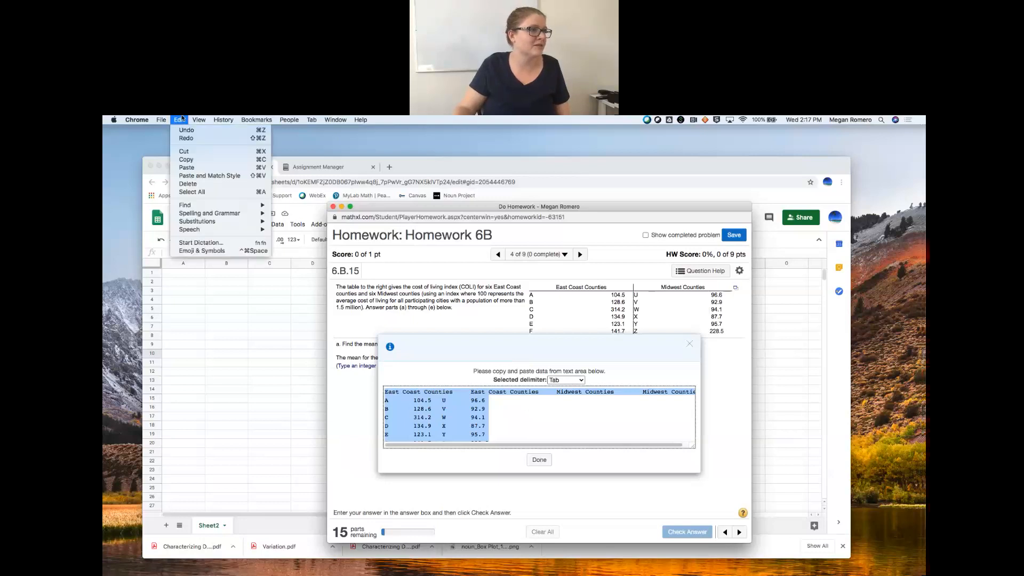
left_click(192, 160)
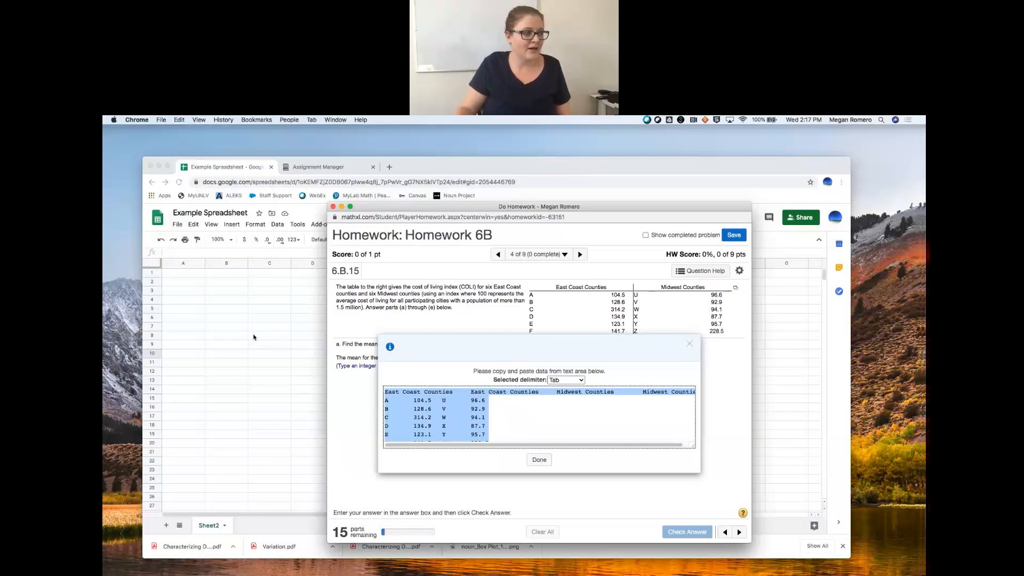
- Switch to the Example Spreadsheet in Google Sheets and paste the copied county table starting at cell A1
left_click(255, 336)
left_click(190, 275)
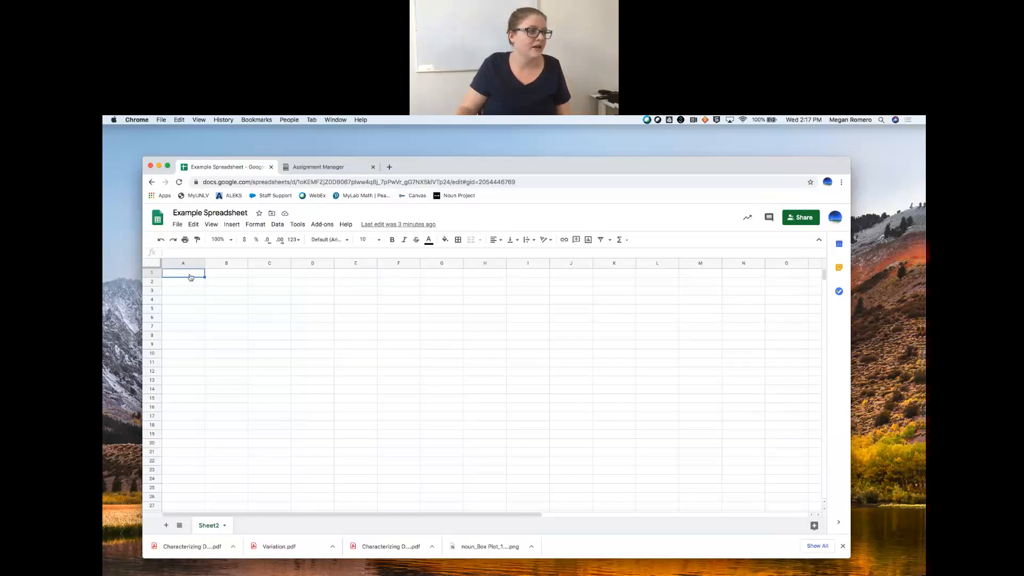
right_click(191, 276)
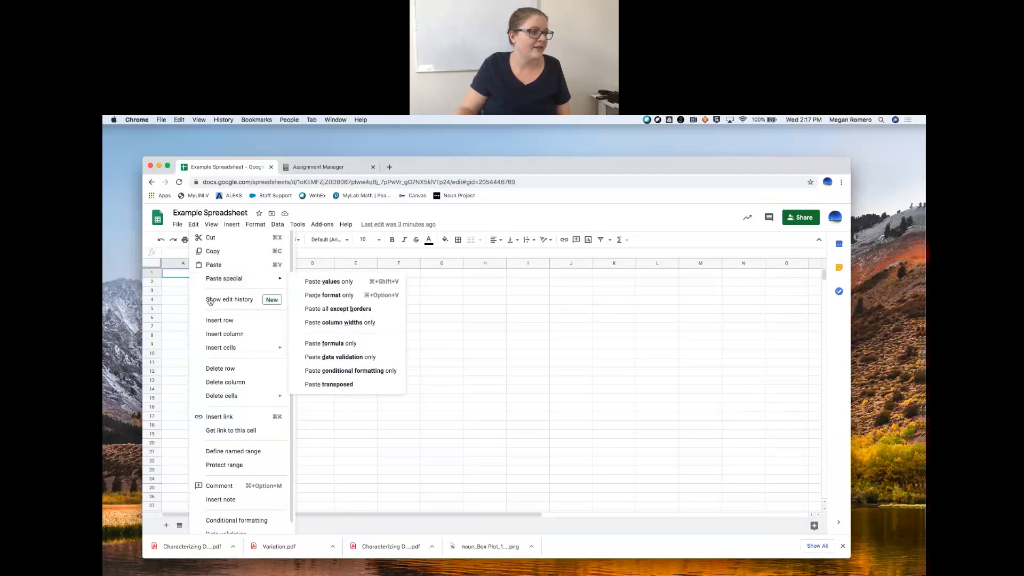
left_click(233, 265)
left_click(404, 327)
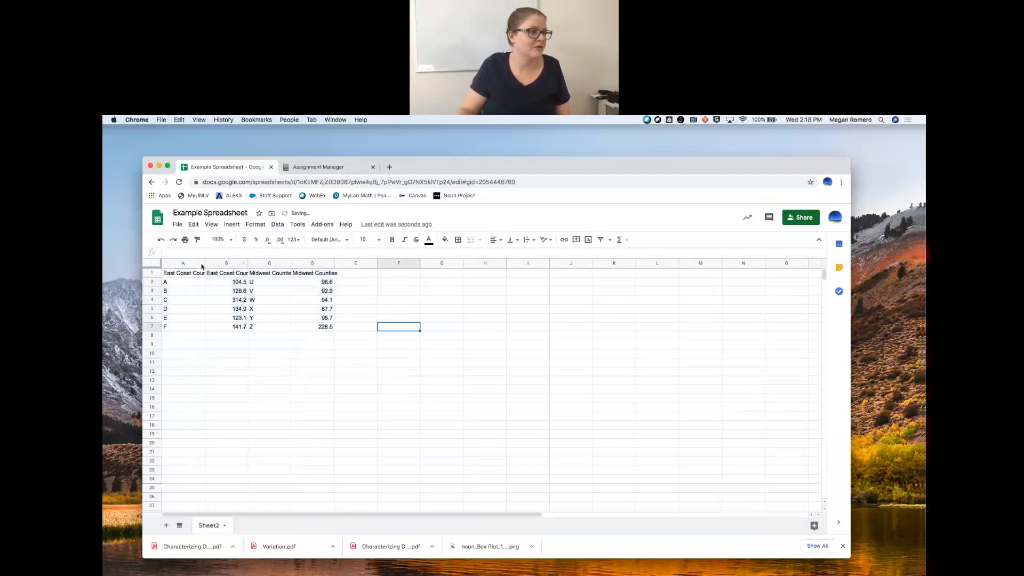
- Fit the widths of columns A through D to their contents so the county headings show in full
double_click(204, 263)
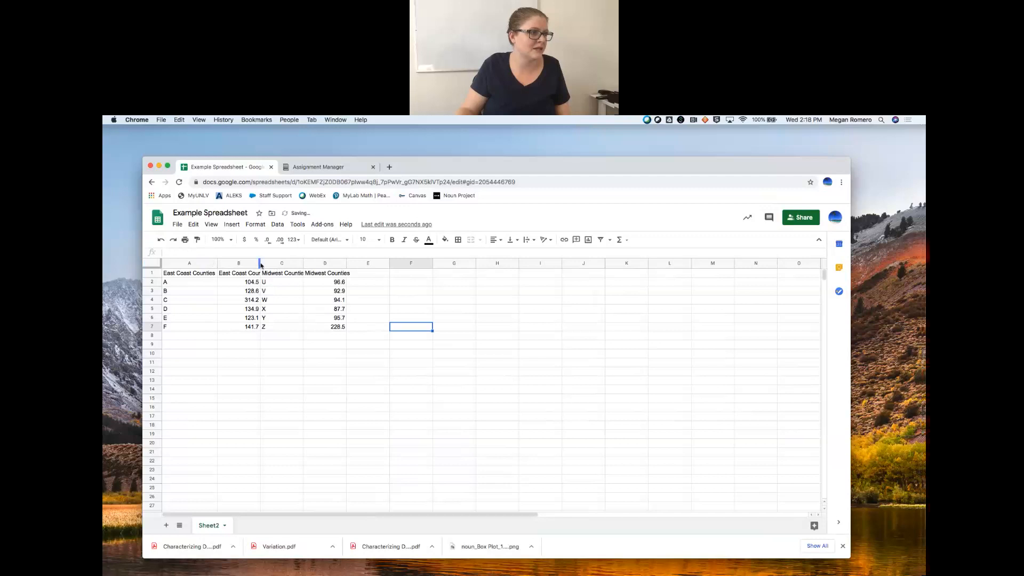
double_click(260, 263)
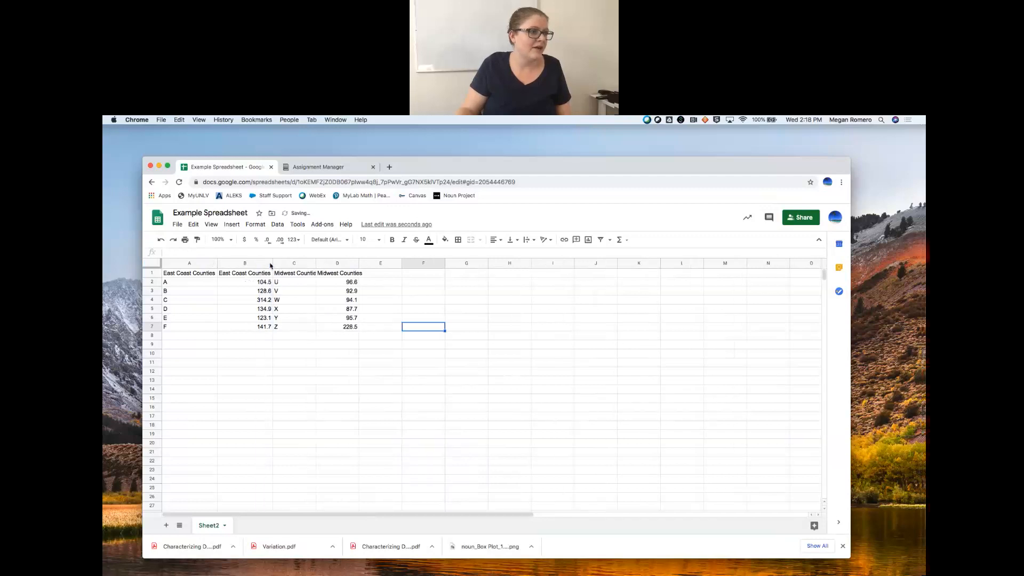
right_click(317, 264)
left_click(423, 281)
double_click(359, 264)
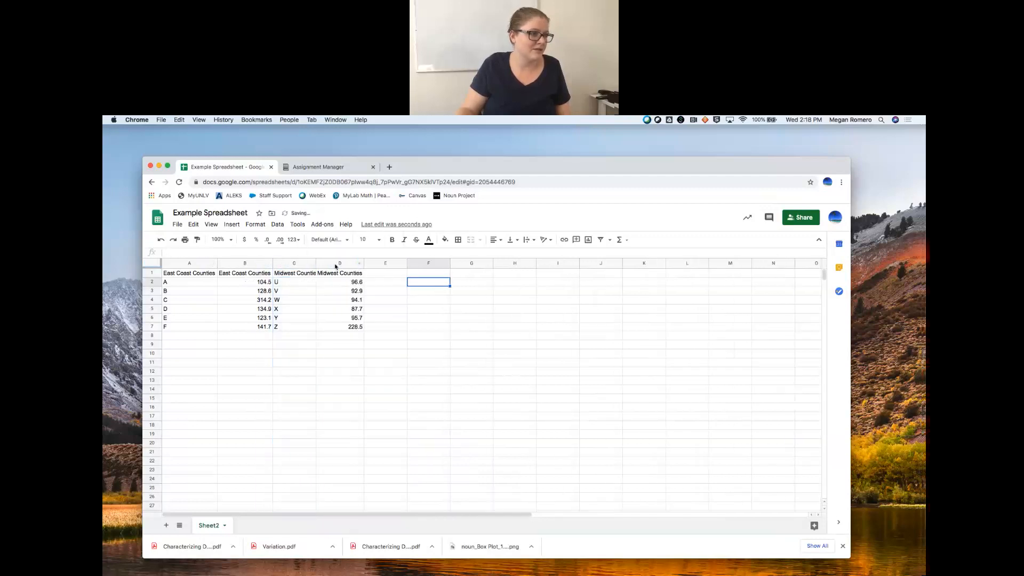
double_click(316, 263)
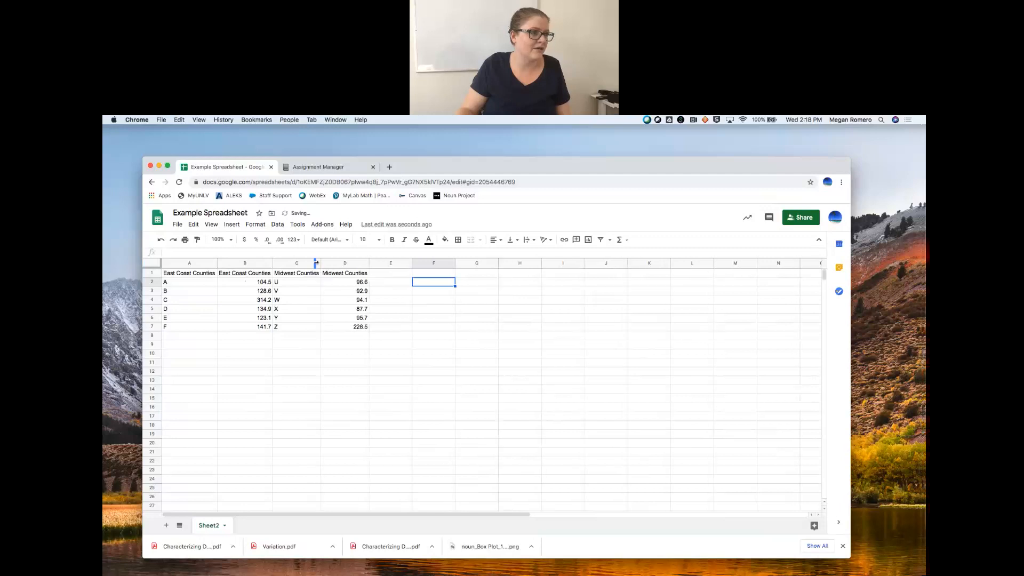
left_click(350, 364)
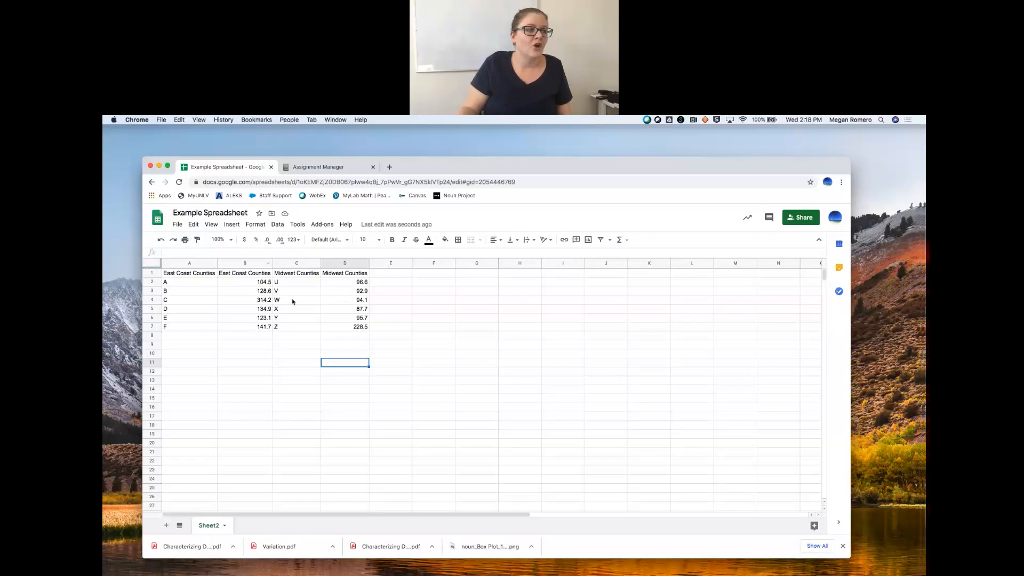
- Sort the sheet A → Z by column B, the East Coast Counties values, and select B1:B6
left_click(253, 264)
left_click(268, 263)
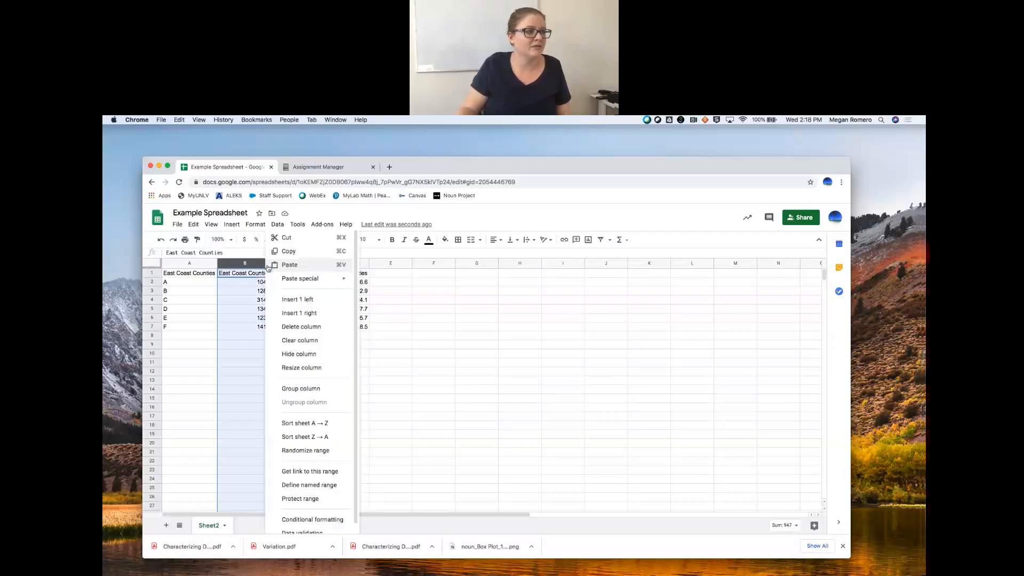
left_click(302, 423)
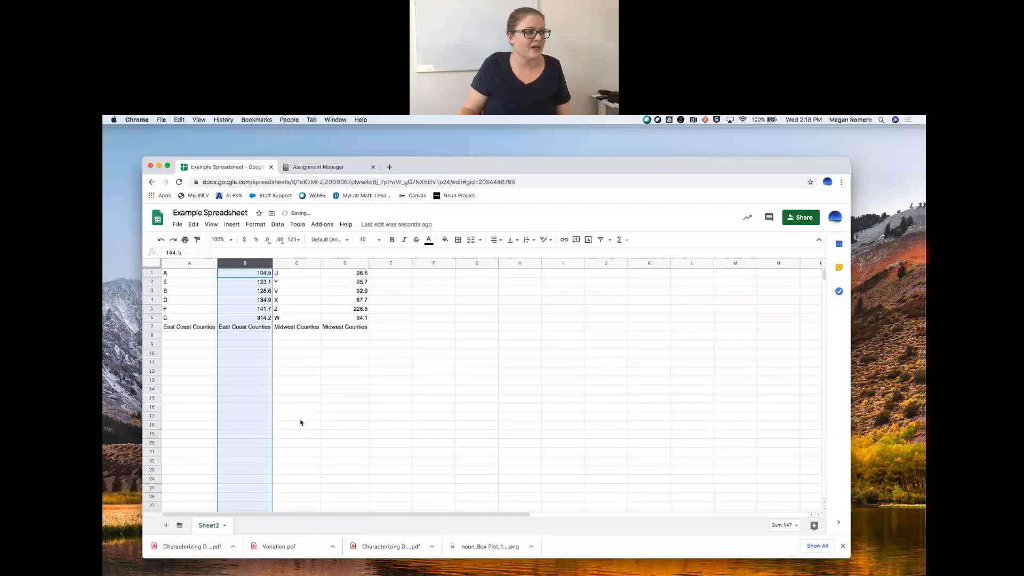
left_click(268, 318)
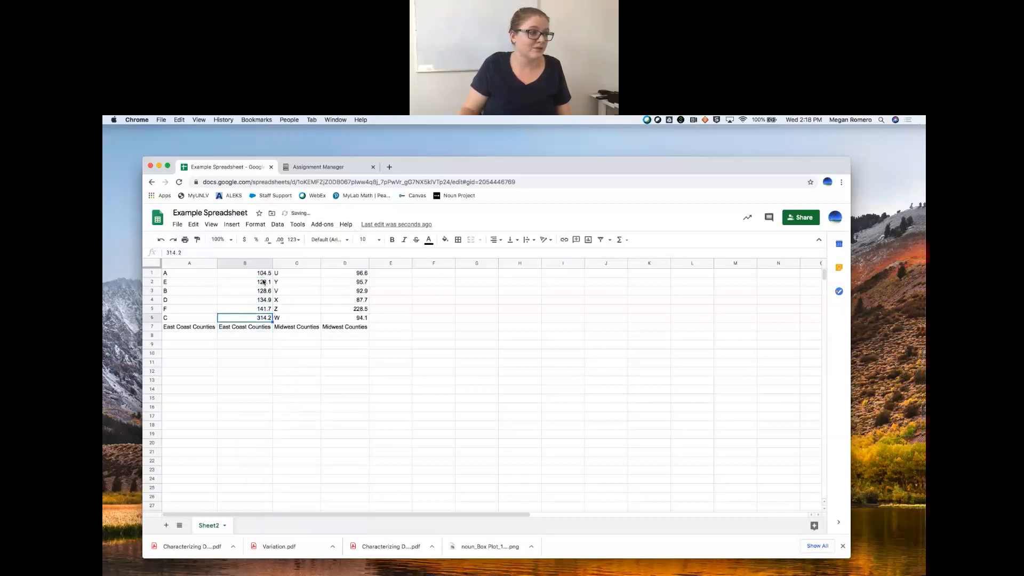
left_click_drag(263, 276, 262, 319)
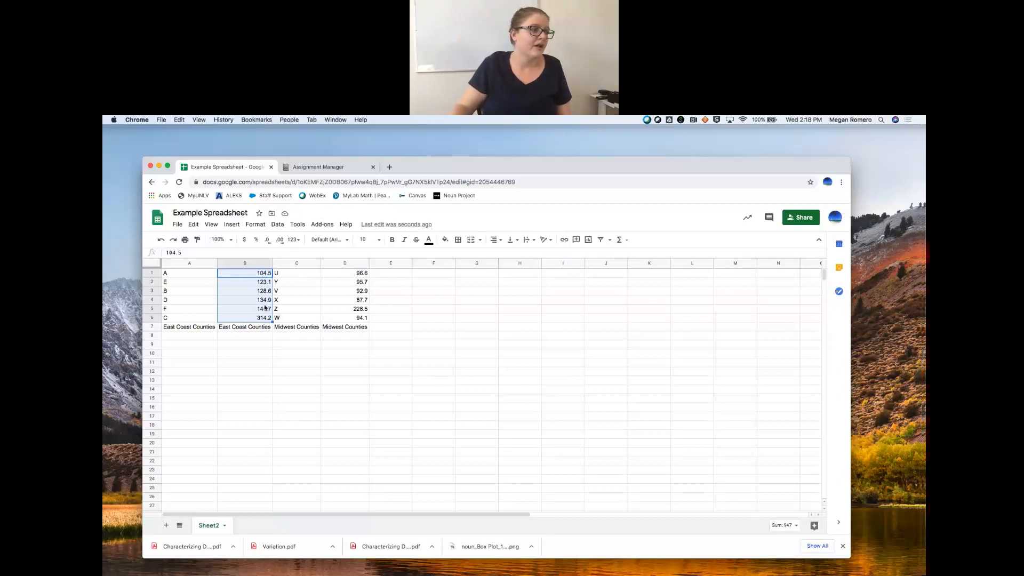
- Calculate the mean of the East Coast values in cell B9 with the formula =average(B1:B6)
left_click(245, 347)
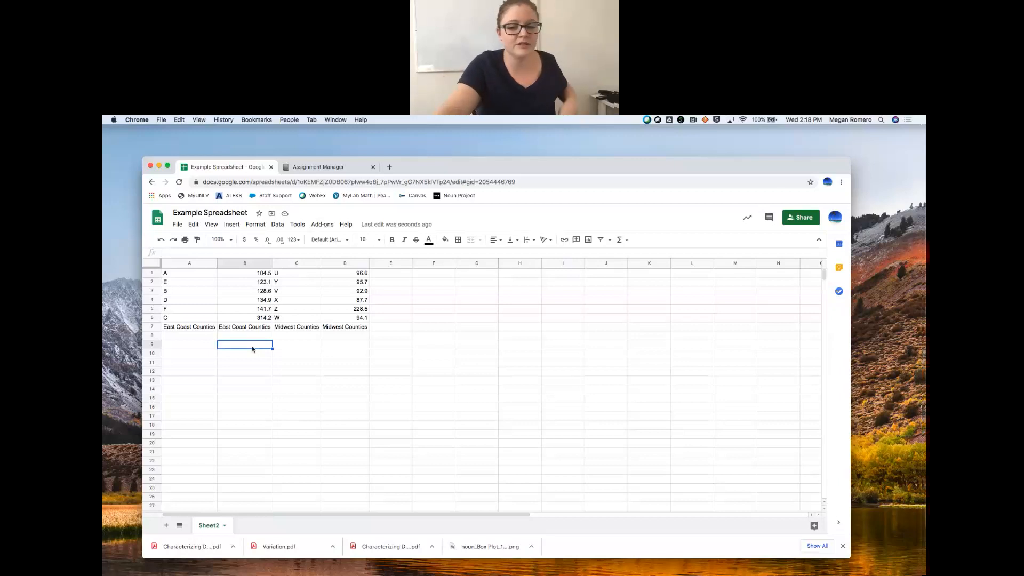
type("=")
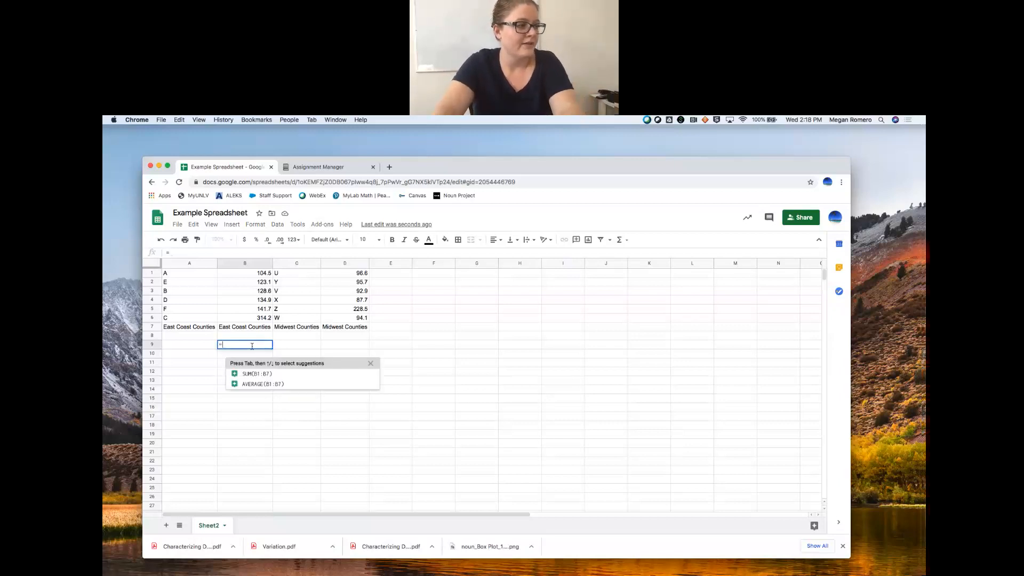
type("avera")
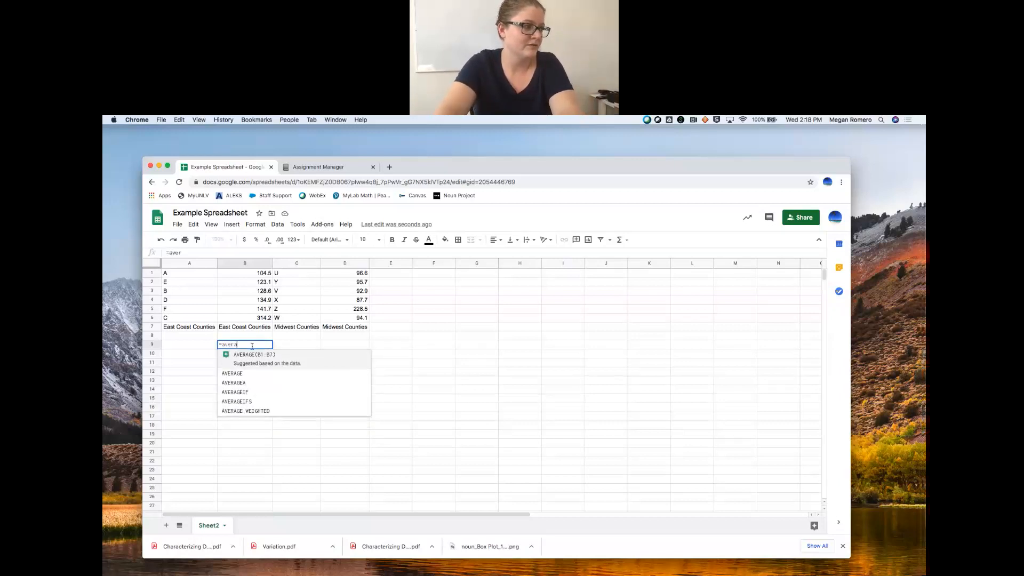
type("ge(")
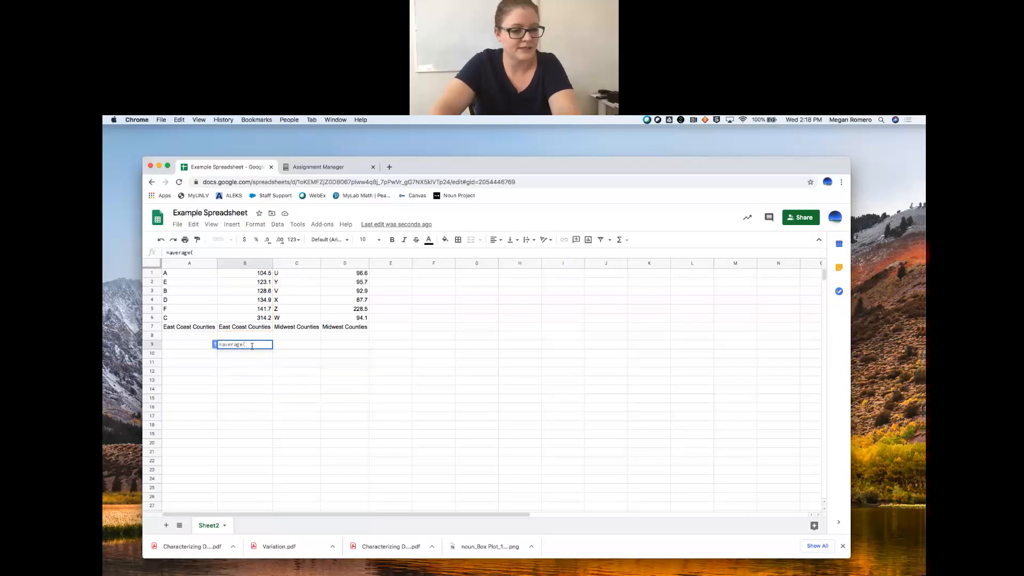
left_click_drag(240, 276, 249, 321)
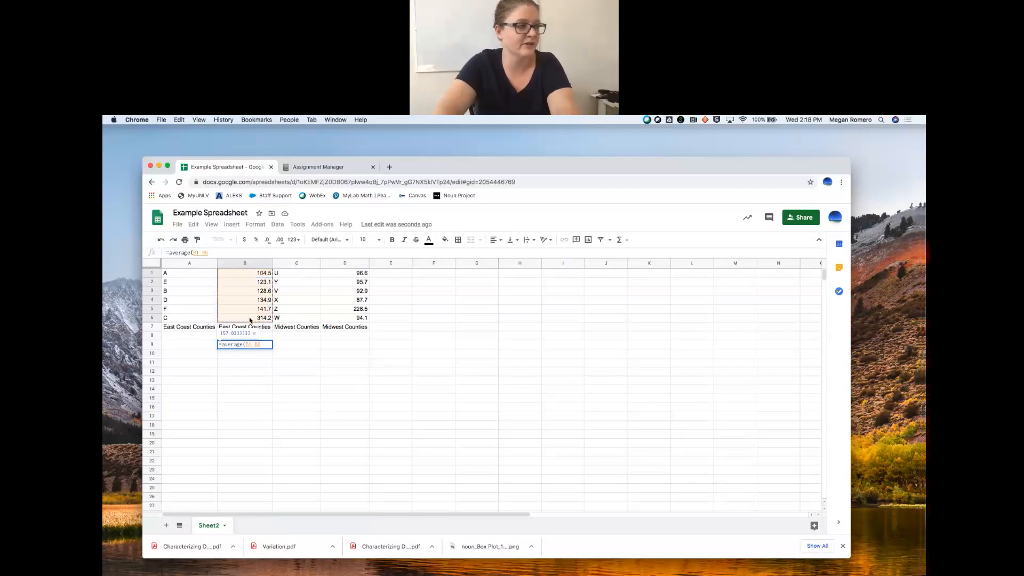
type(")")
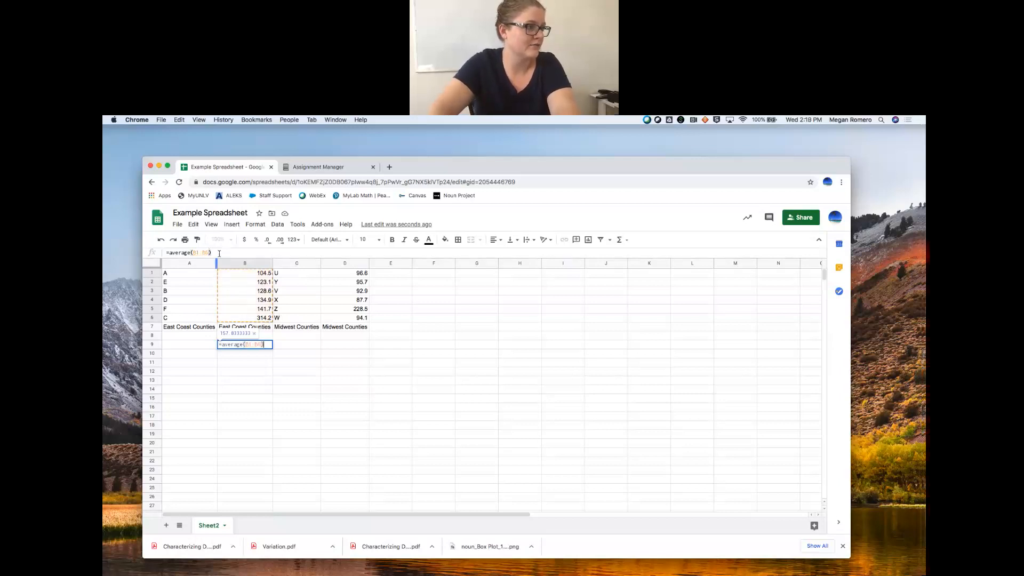
key("Return")
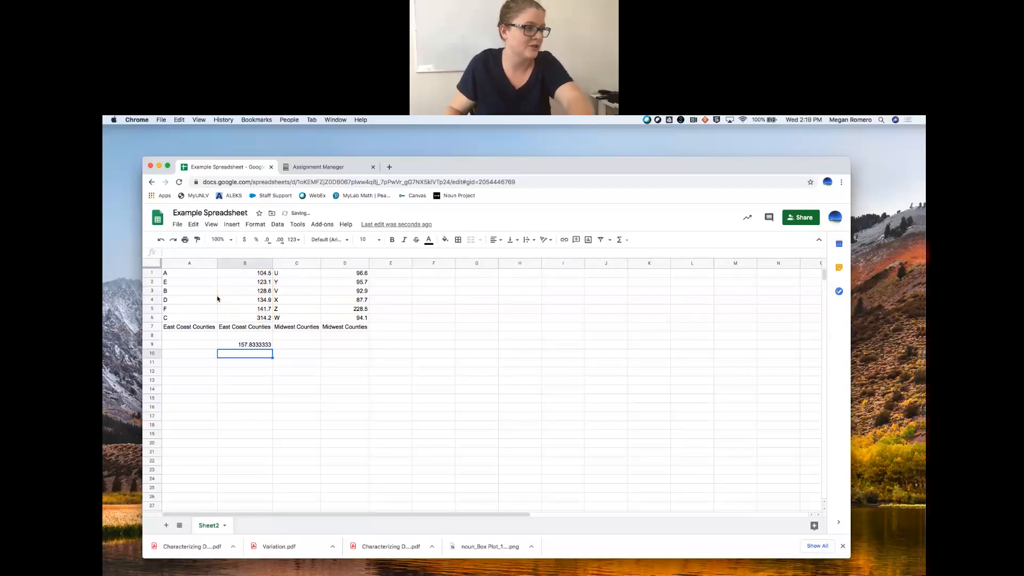
- Reduce the mean in cell B9 to two decimal places
left_click(266, 347)
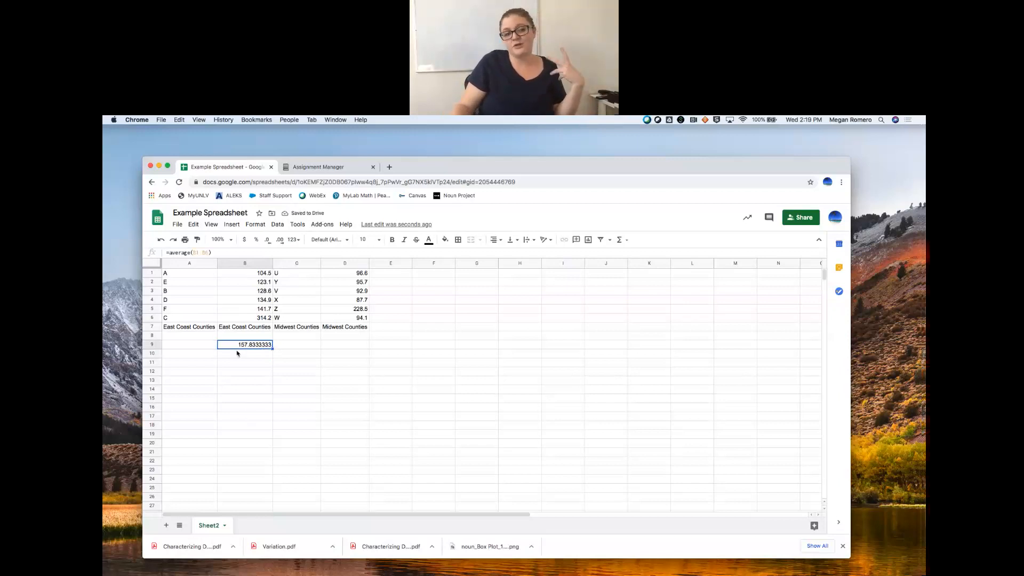
left_click(272, 241)
left_click(271, 241)
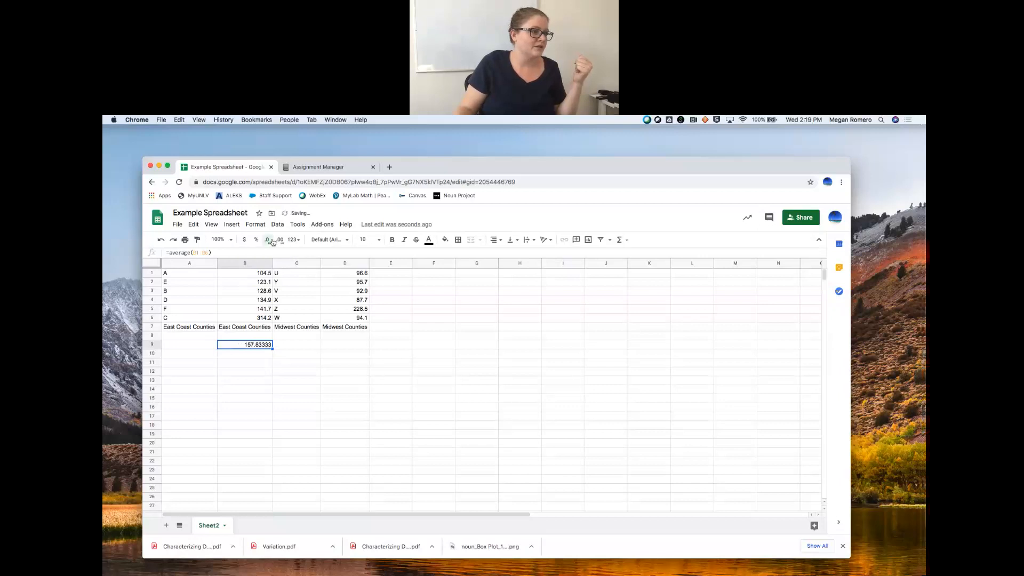
left_click(271, 242)
left_click(272, 241)
left_click(271, 242)
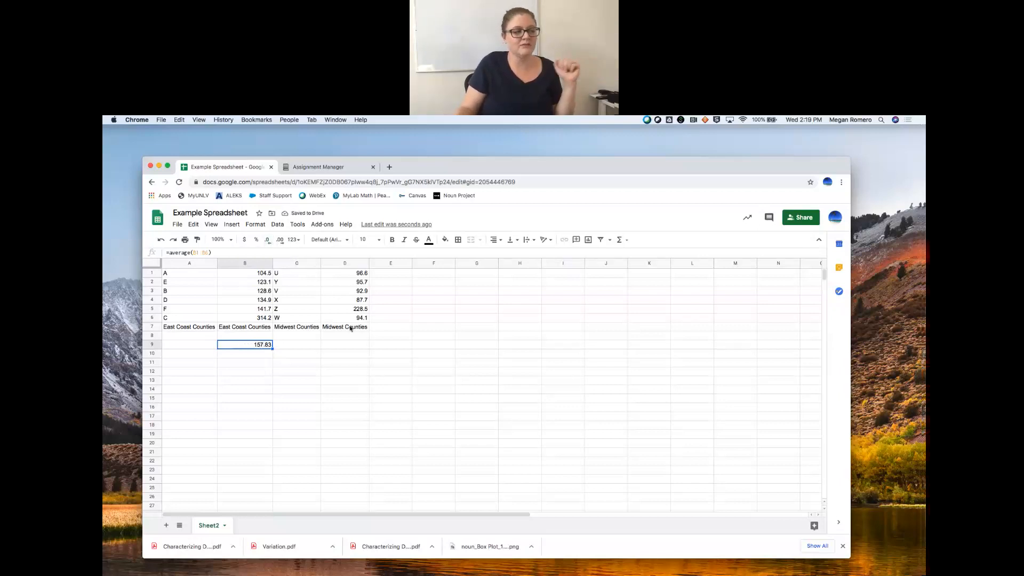
- Calculate the median of the East Coast values in cell B10 with the formula =median(B1:B6)
left_click(261, 354)
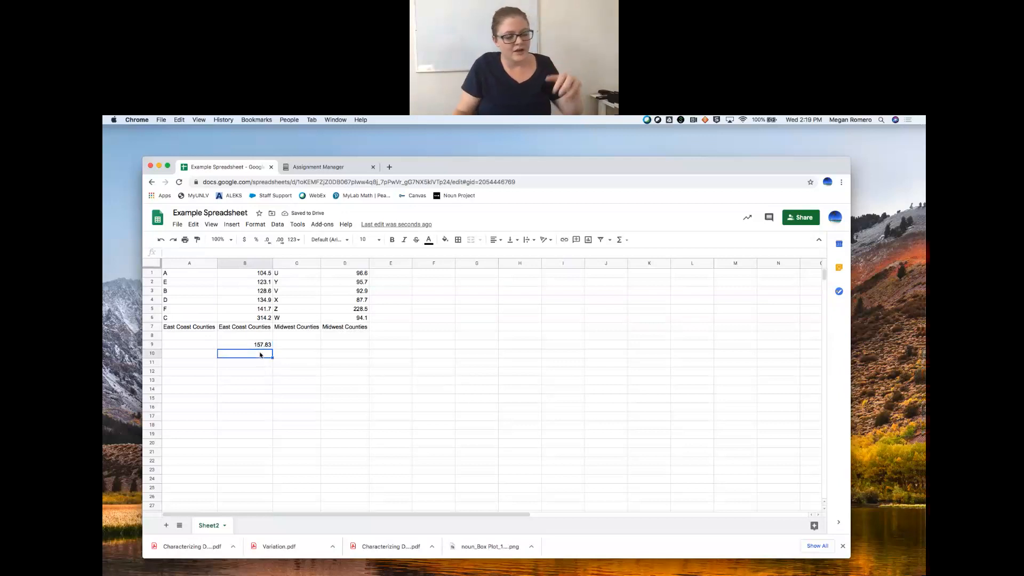
type("=")
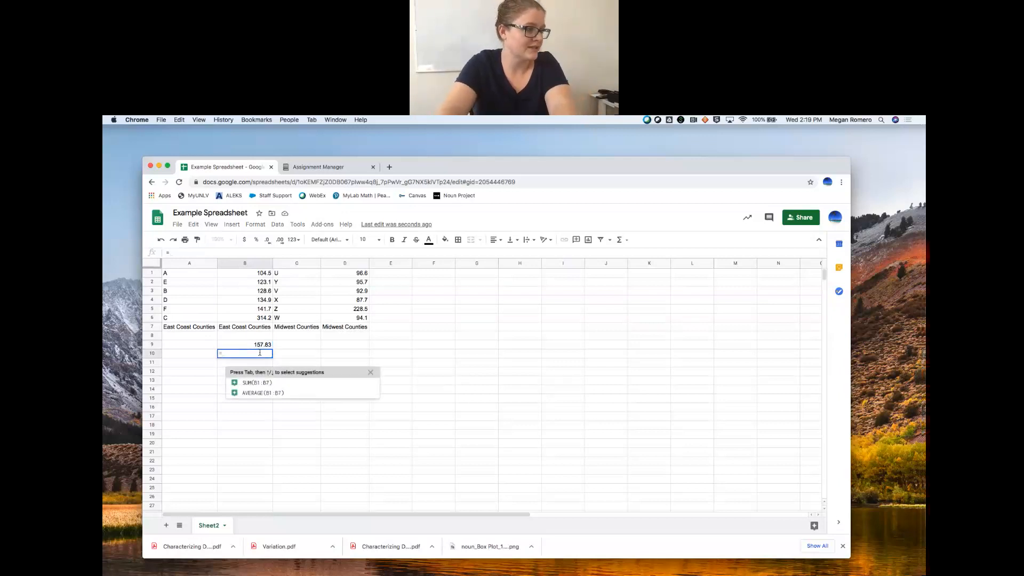
type("median(")
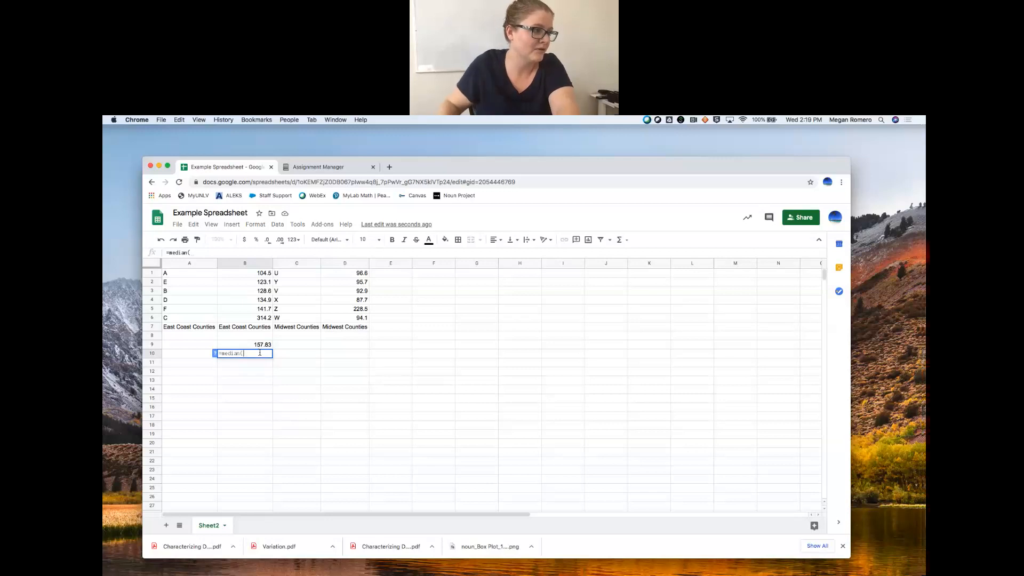
left_click_drag(262, 275, 264, 320)
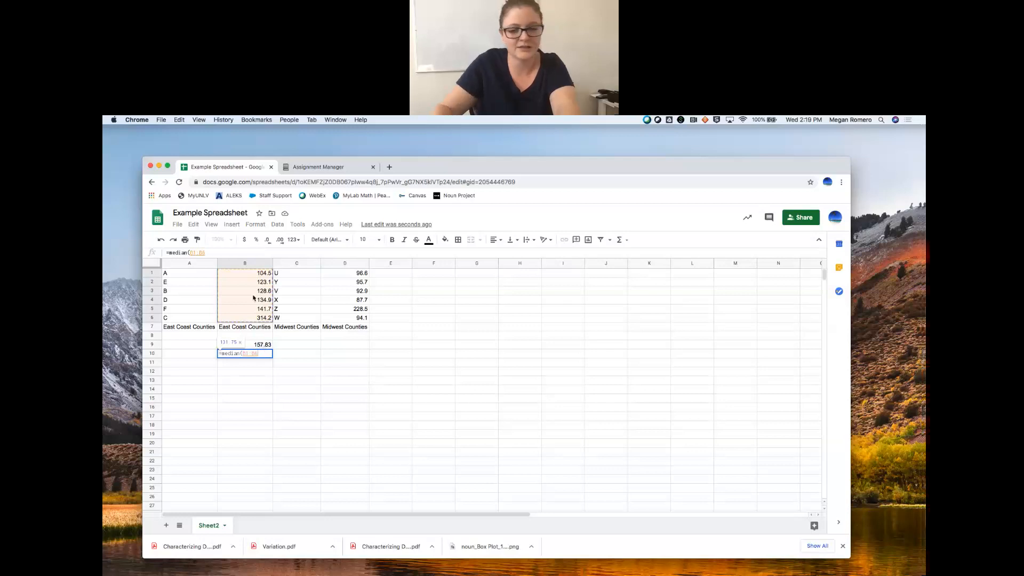
type(")")
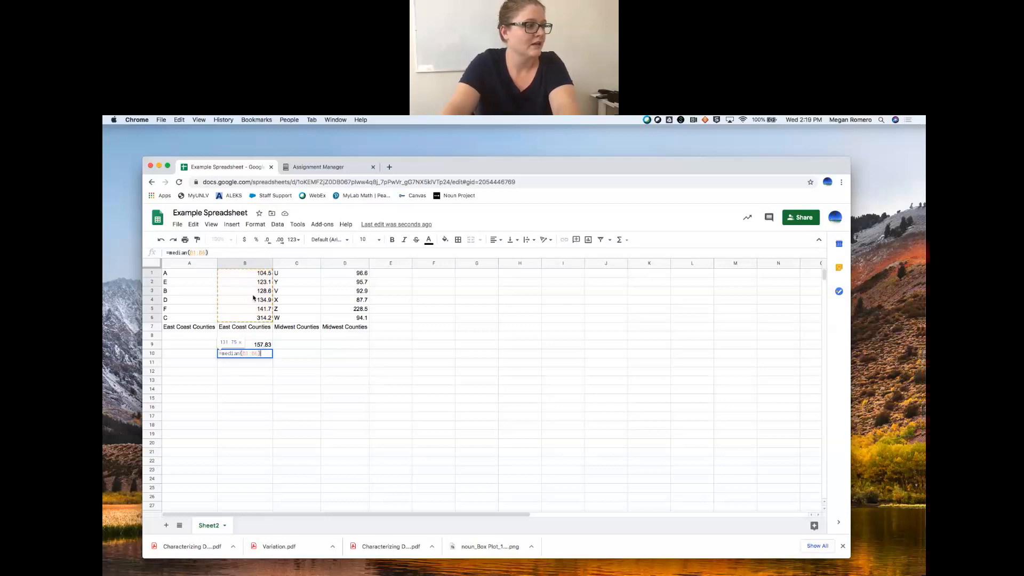
key("Return")
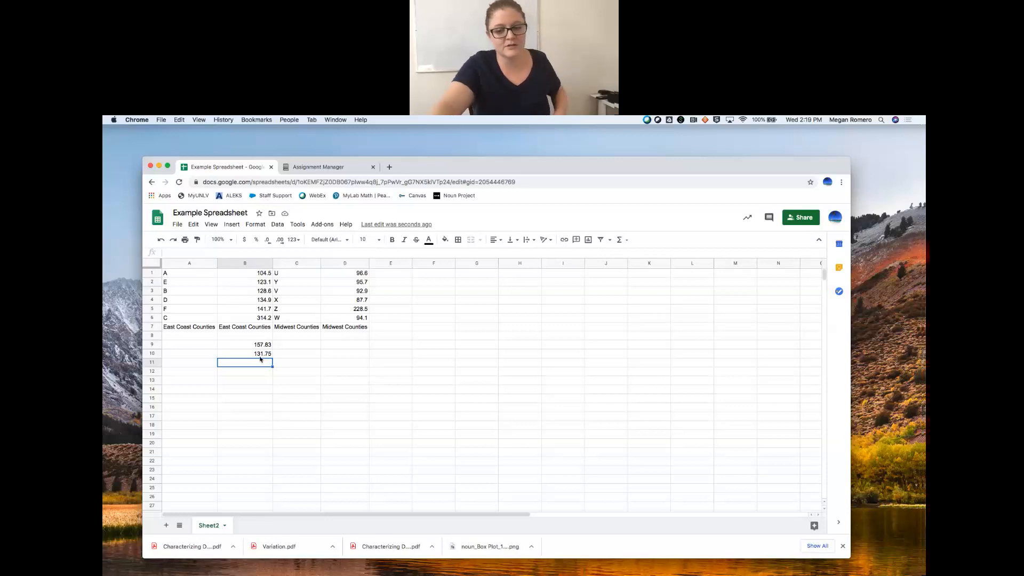
- Calculate the sample standard deviation of the East Coast values in cell B11 with the formula =STDEV.S(B1:B6)
type("=")
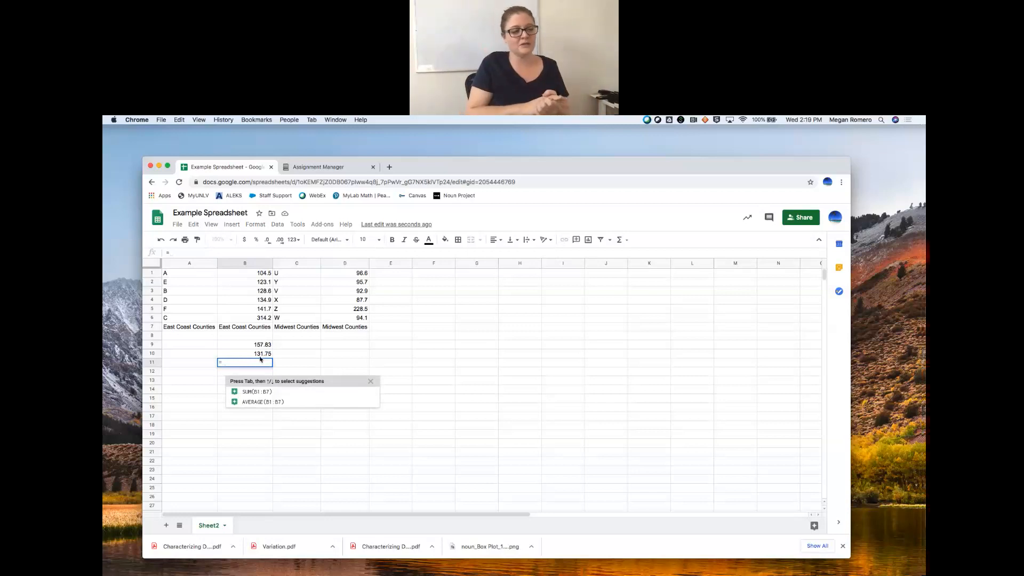
type("sta")
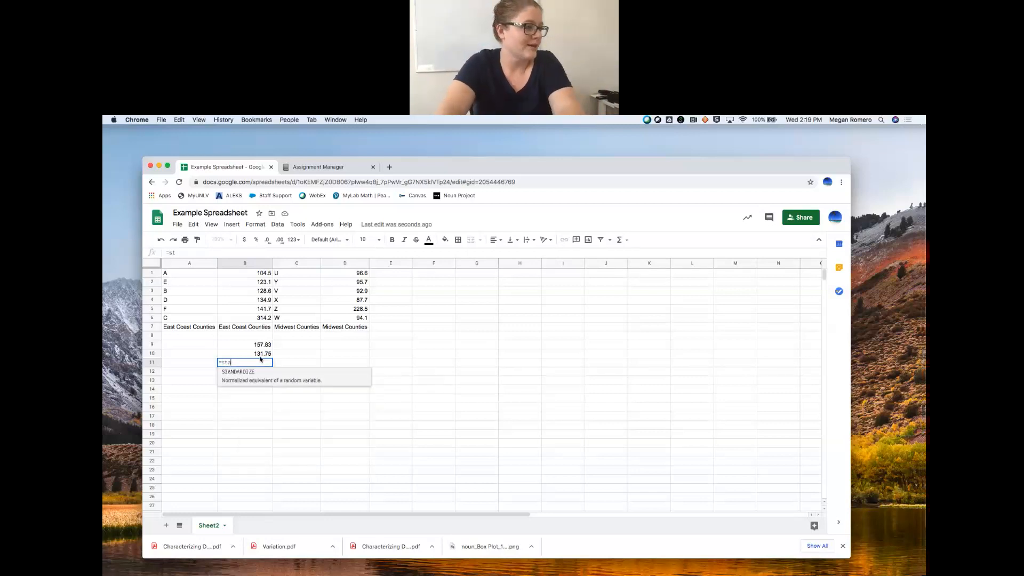
key("BackSpace")
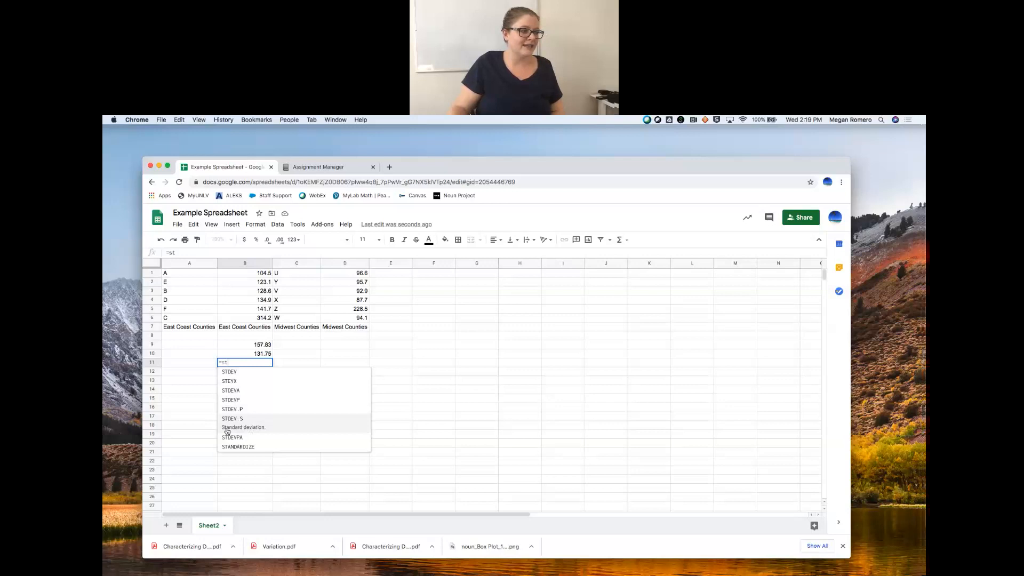
left_click(260, 427)
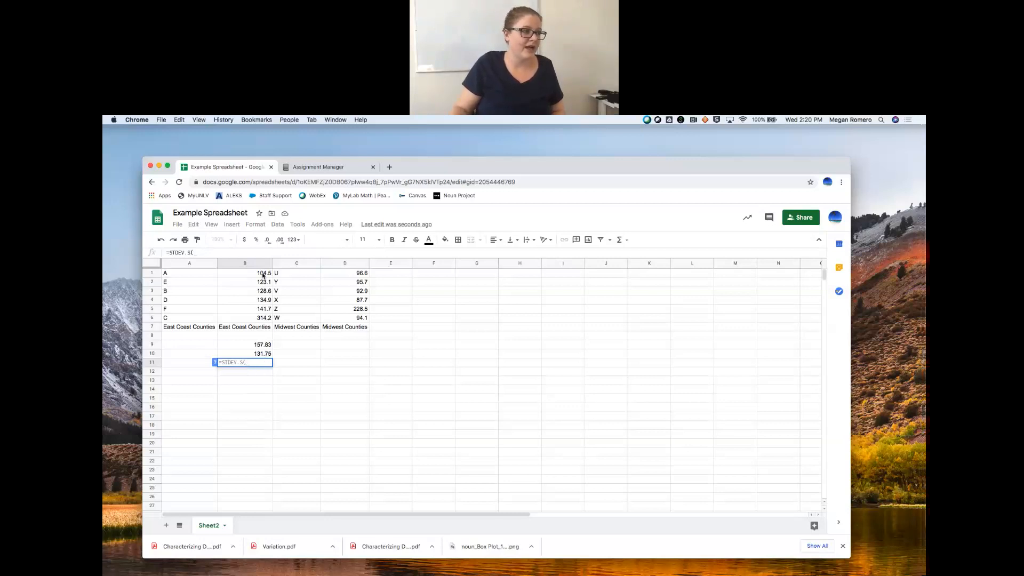
left_click_drag(263, 276, 262, 322)
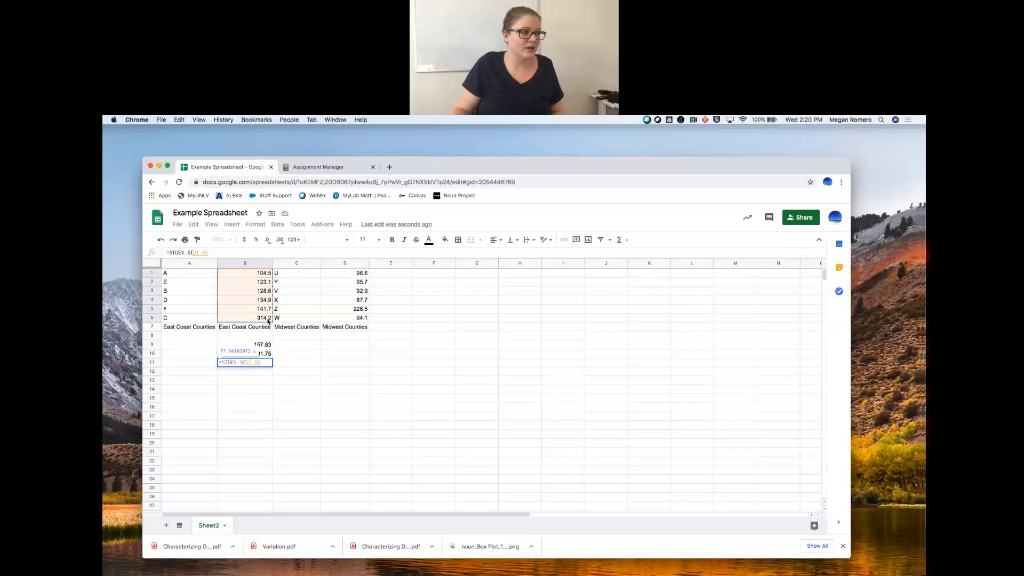
type(")")
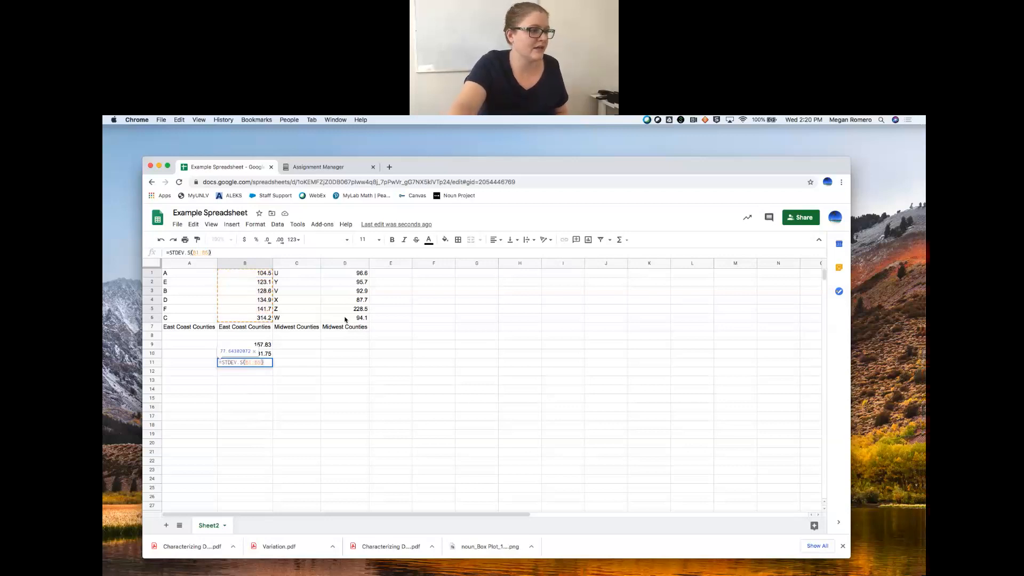
key("Return")
- Reduce the standard deviation in cell B11 to three decimal places
left_click(271, 363)
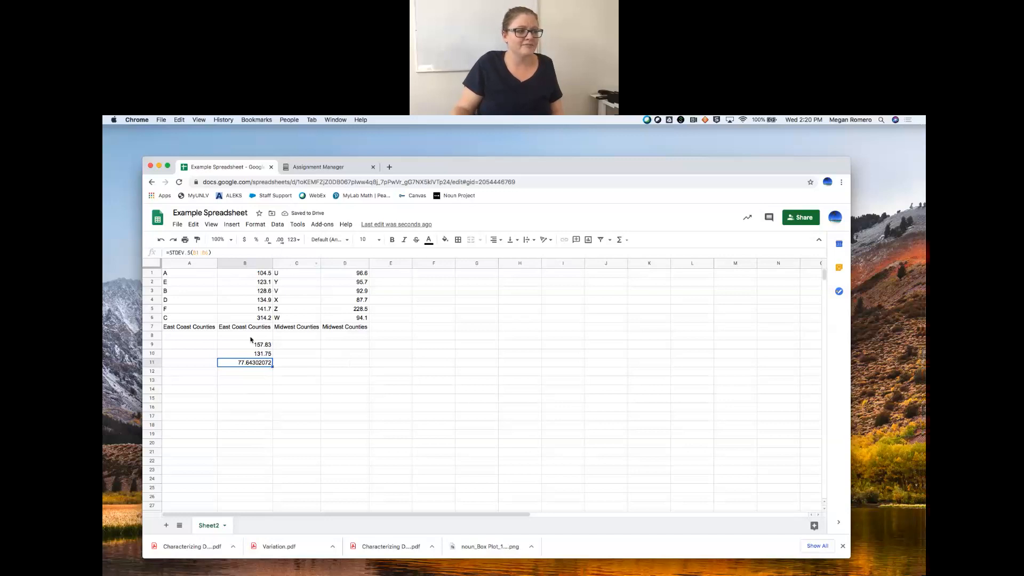
left_click(269, 243)
left_click(269, 242)
left_click(269, 243)
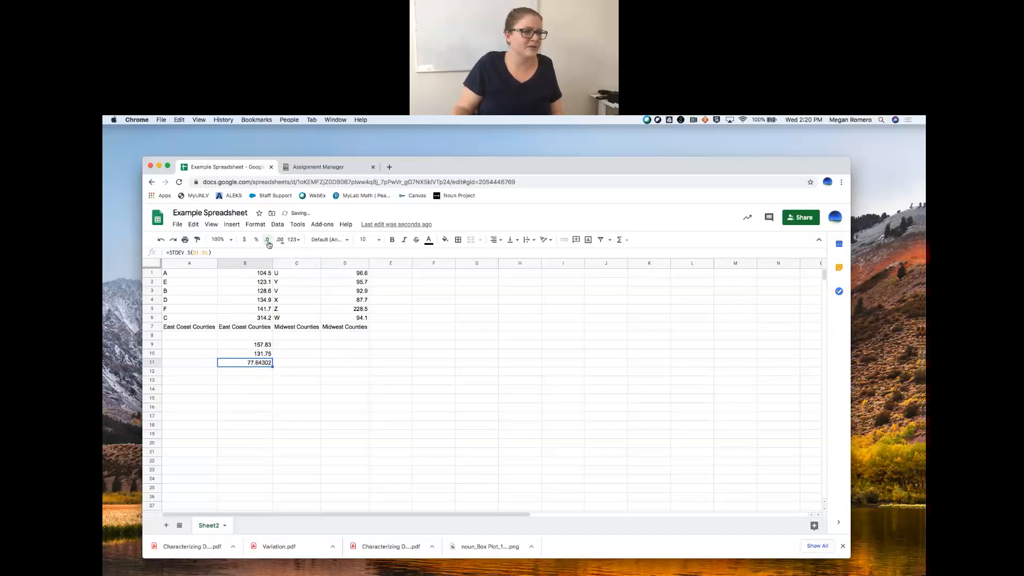
left_click(269, 243)
left_click(269, 244)
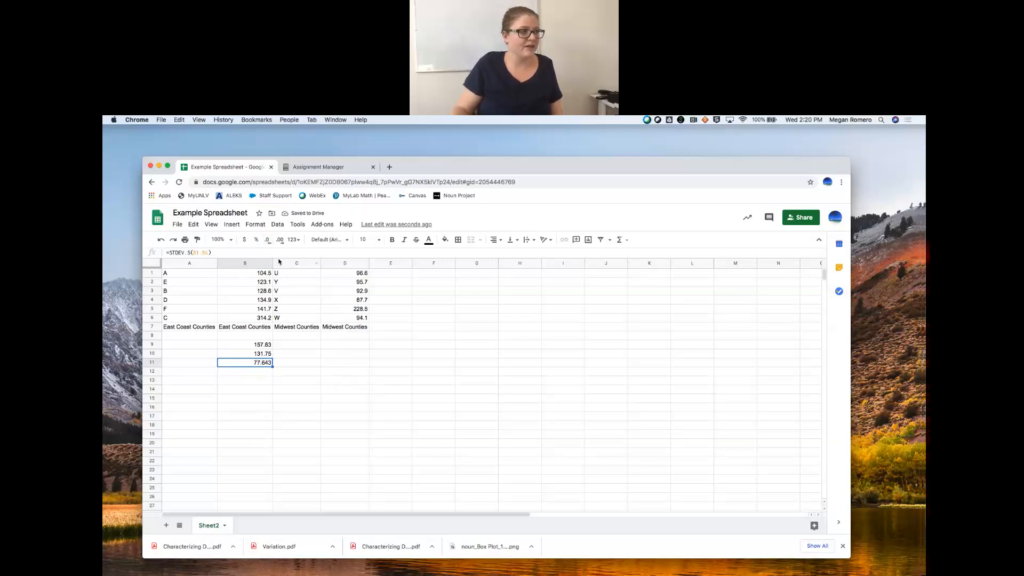
- Increase the decimal places shown for the standard deviation in cell B11, and reduce them again to four
left_click(280, 242)
left_click(280, 242)
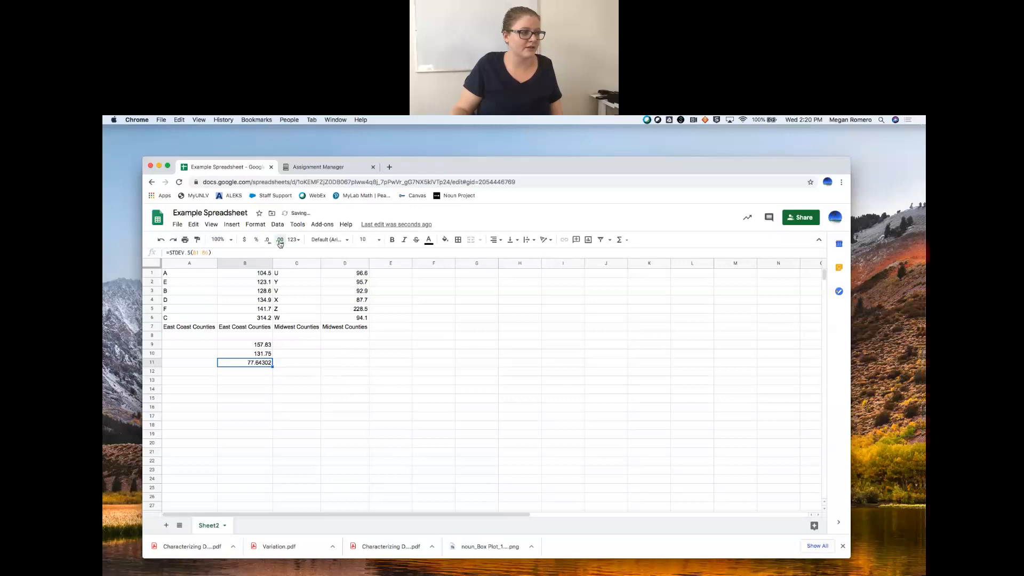
left_click(280, 243)
left_click(268, 241)
left_click(269, 241)
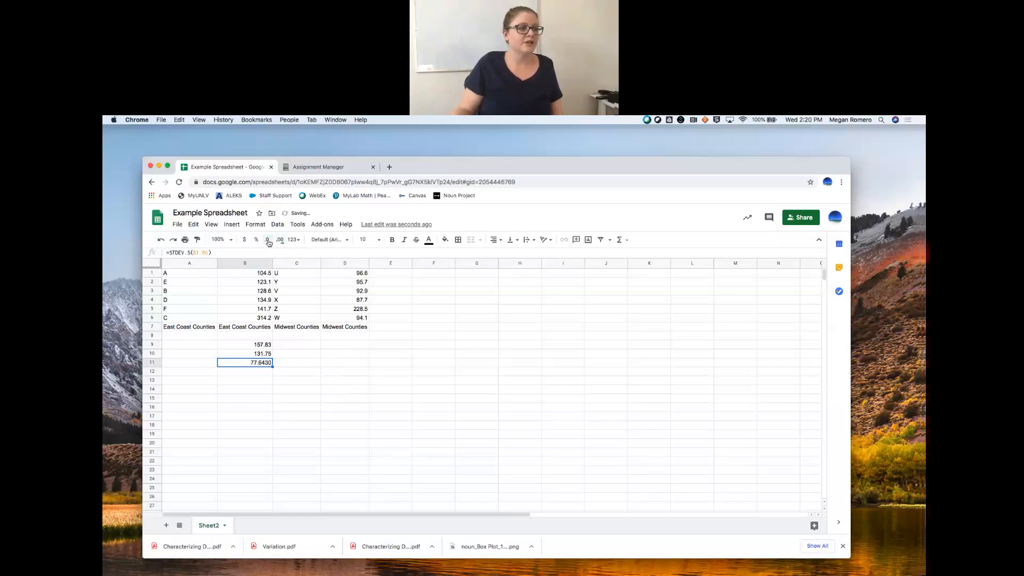